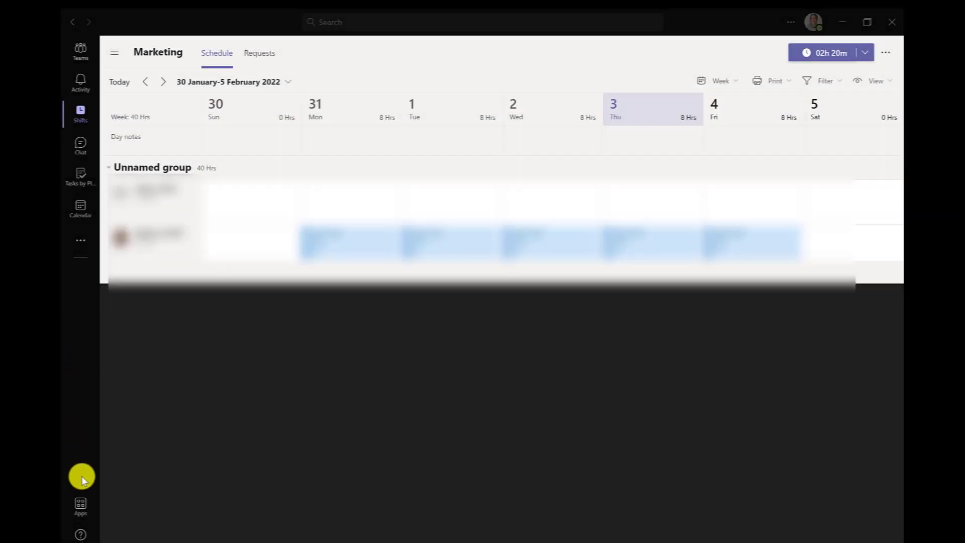
# Search the Teams apps for 'viva ins' and open Viva Insights to its Home page.
pyautogui.click(80, 507)
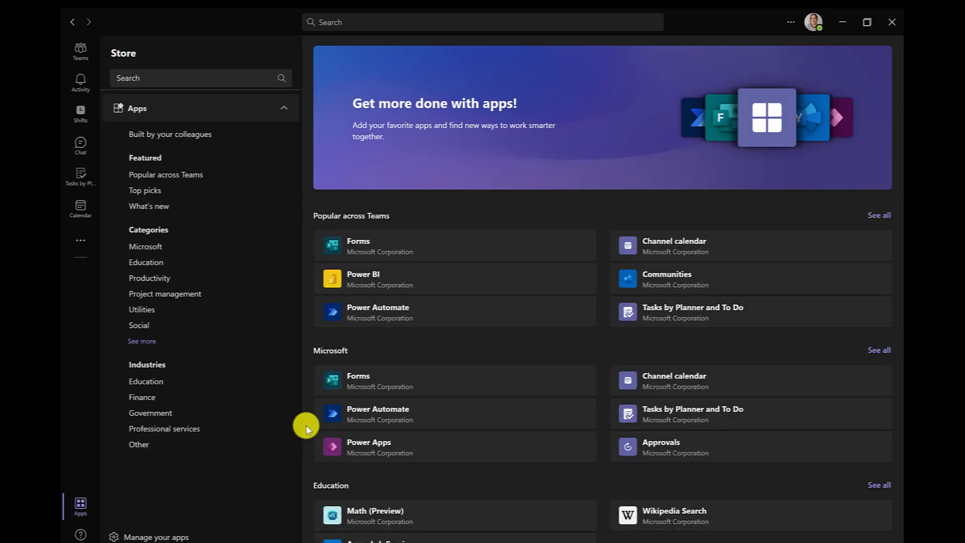
pyautogui.click(354, 21)
pyautogui.write('vi')
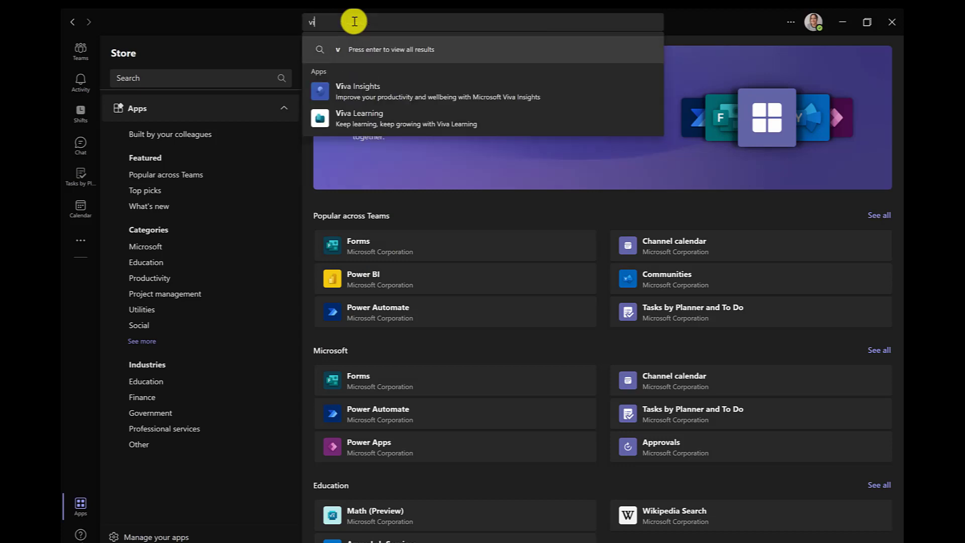
pyautogui.write('va ins')
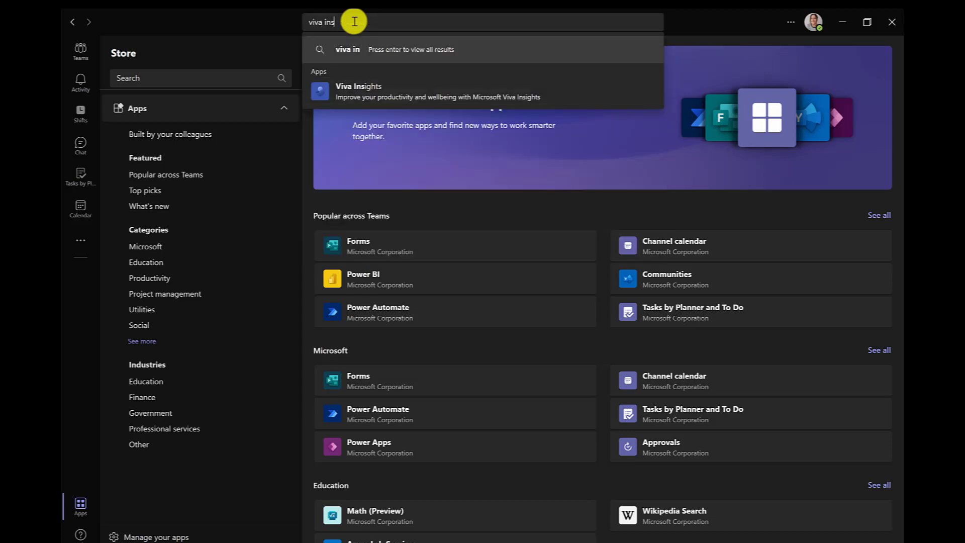
pyautogui.click(374, 95)
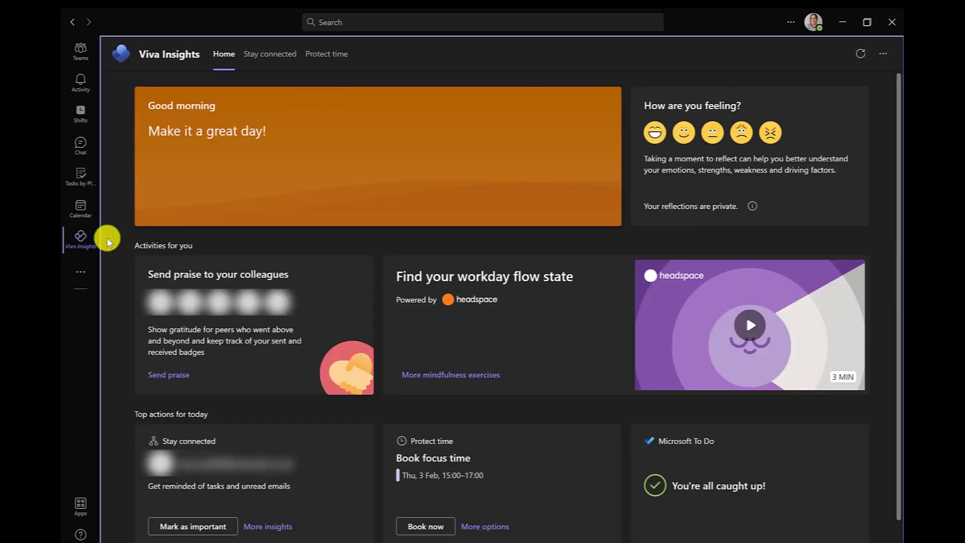
# Pin Viva Insights to the sidebar and answer the feeling check-in with the happiest face.
pyautogui.rightClick(81, 236)
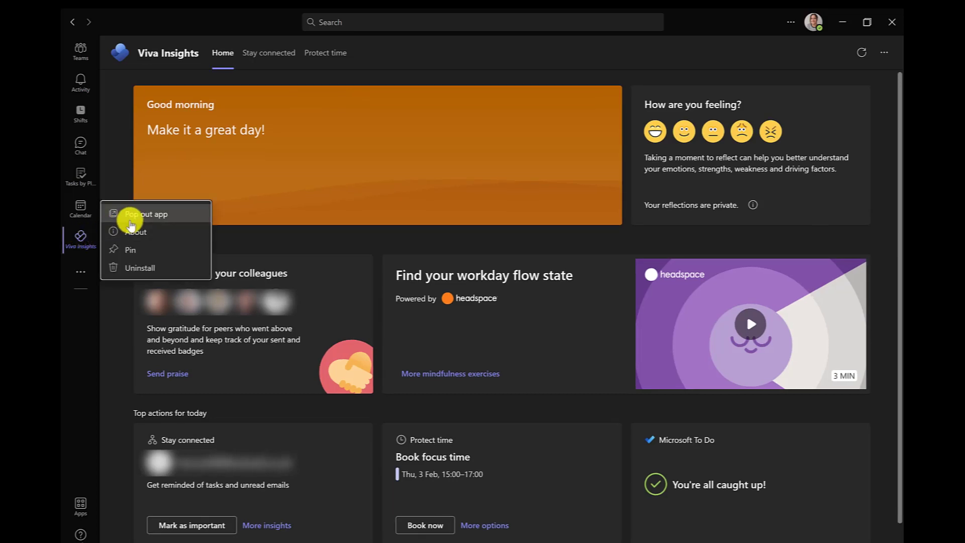
pyautogui.click(131, 256)
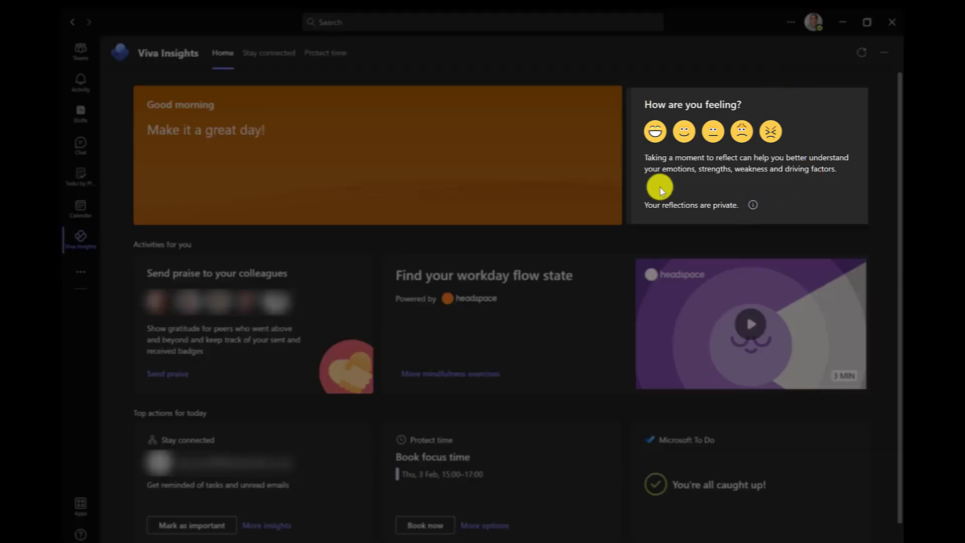
pyautogui.click(661, 133)
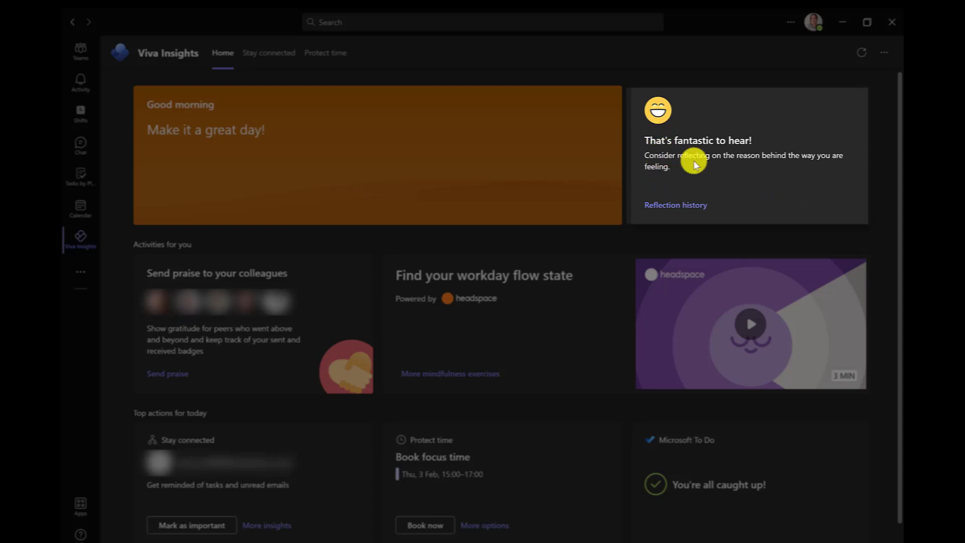
pyautogui.scroll(-1, 694, 161)
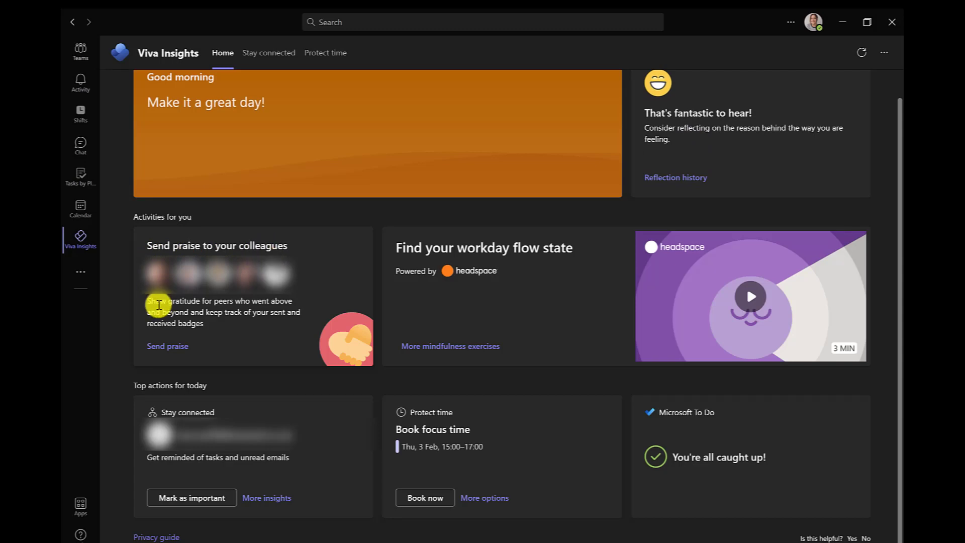
# Open Send praise and review its Tuesday/Wednesday 16:00 reminder without changing days or time.
pyautogui.click(158, 347)
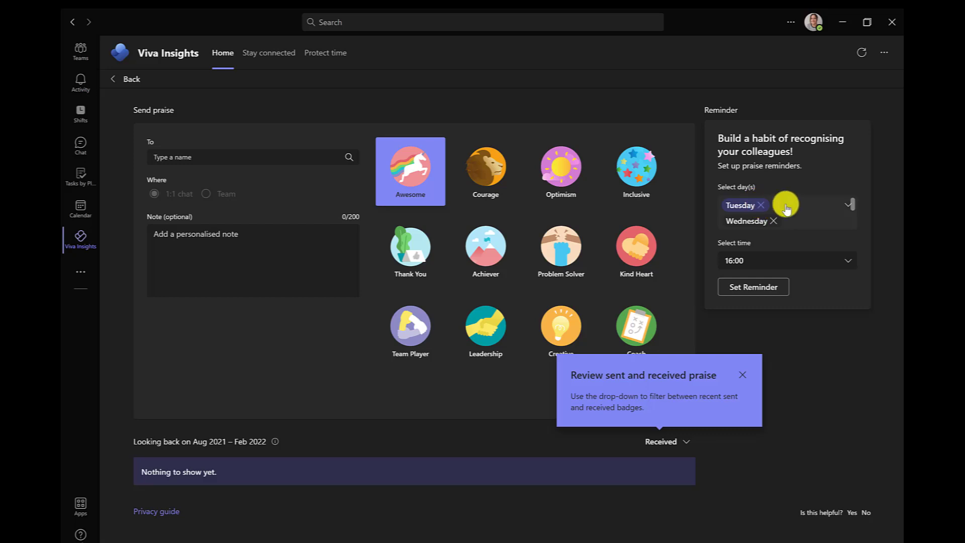
pyautogui.click(851, 206)
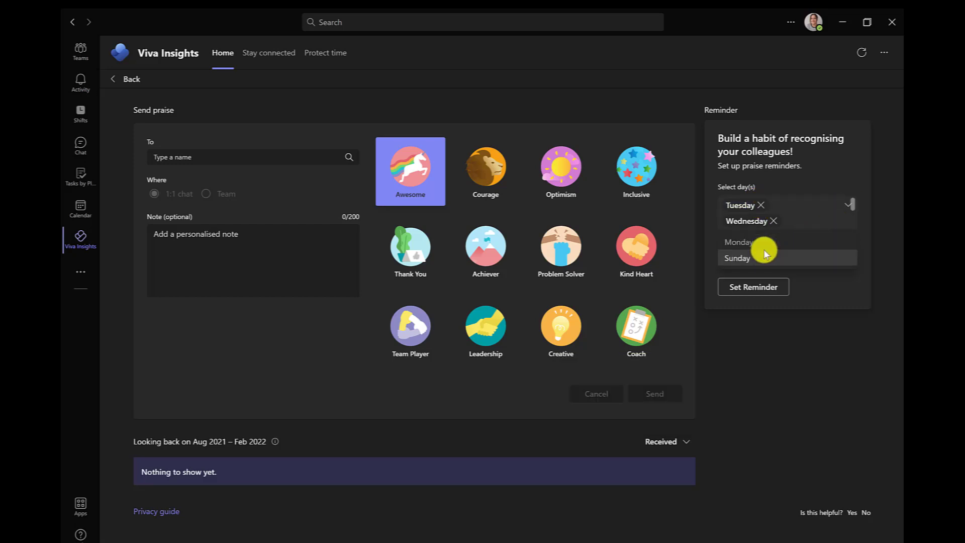
pyautogui.click(804, 179)
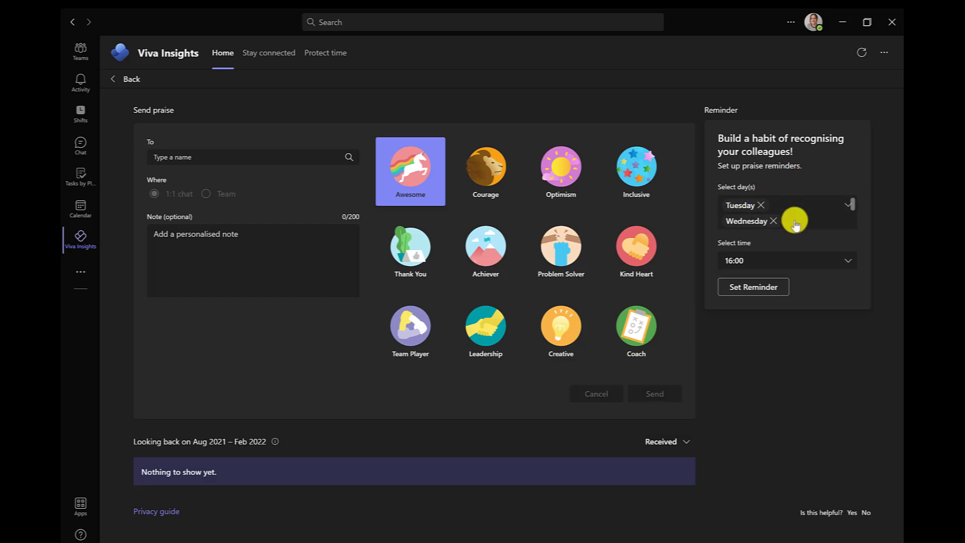
pyautogui.click(766, 265)
pyautogui.click(762, 262)
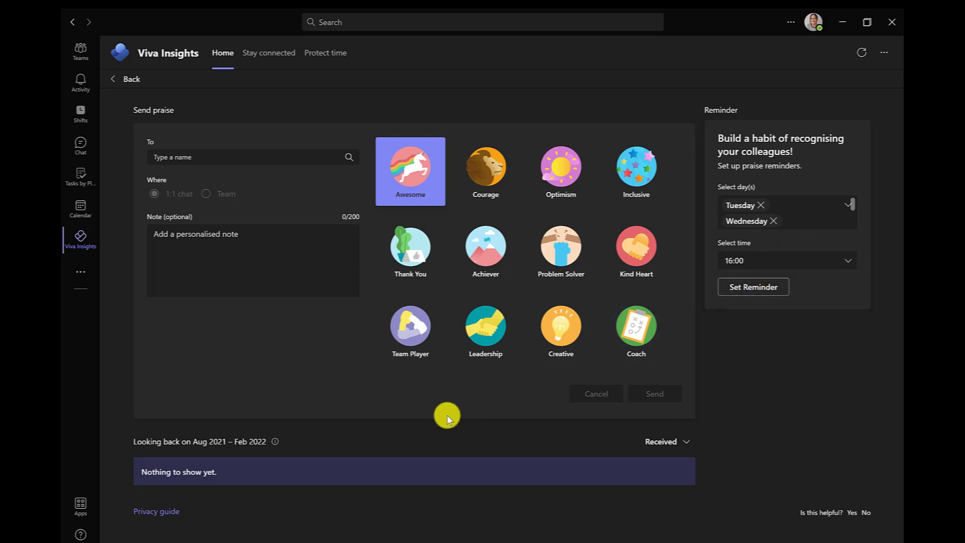
# Browse the mindfulness meditations and focus music, then return Home to the Thu 3 Feb focus suggestion.
pyautogui.click(125, 85)
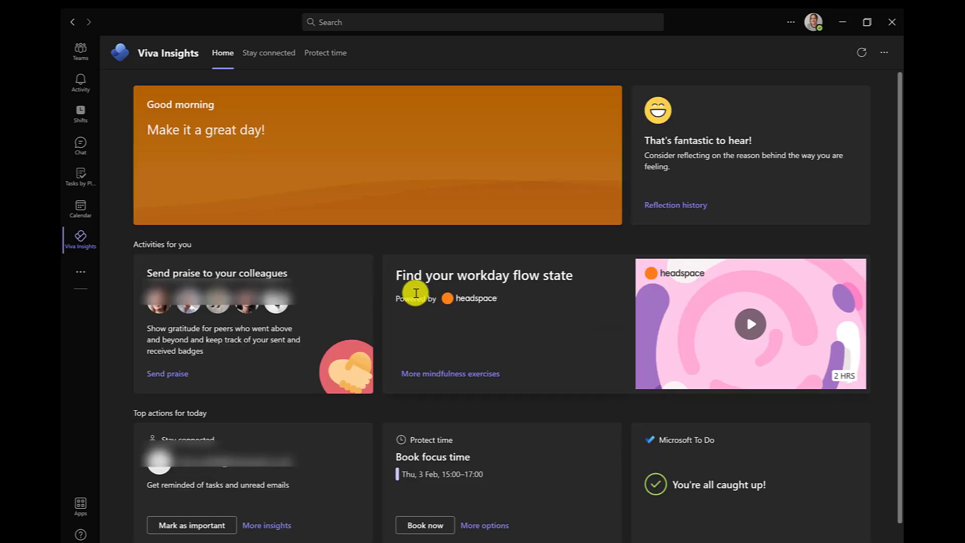
pyautogui.click(451, 373)
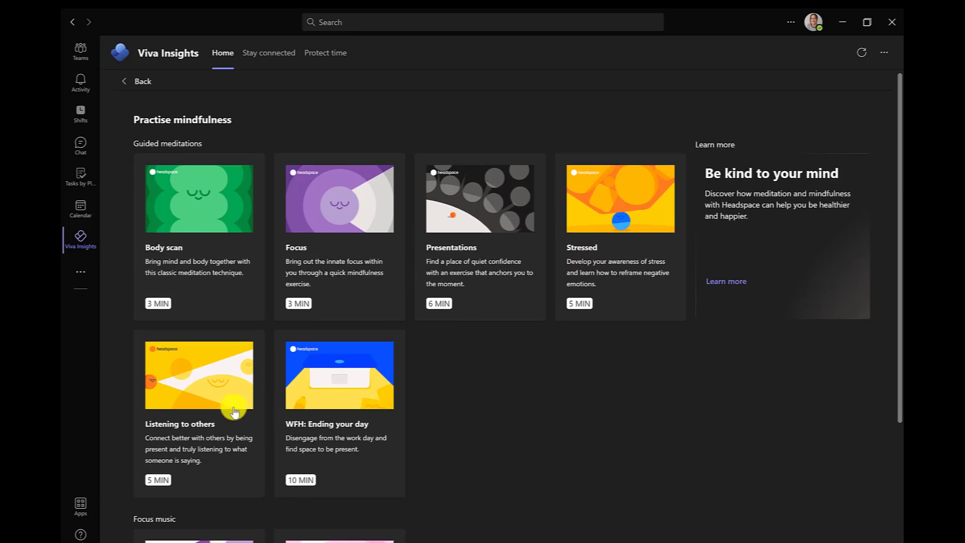
pyautogui.scroll(-3, 235, 411)
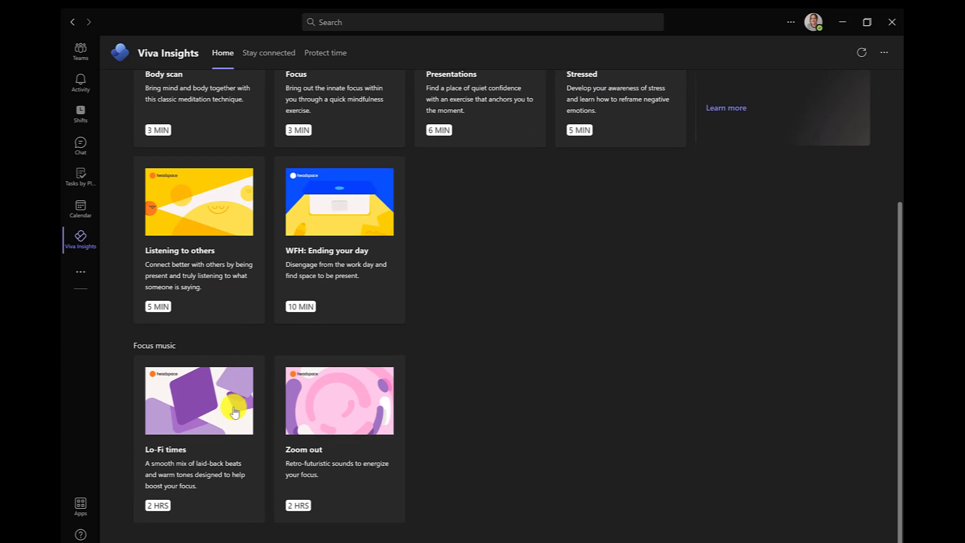
pyautogui.scroll(3, 234, 411)
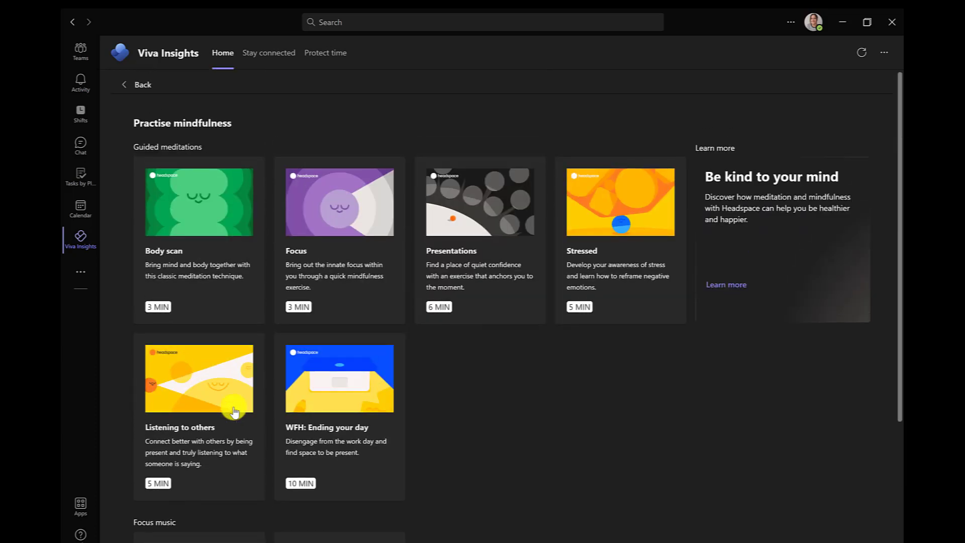
pyautogui.click(138, 86)
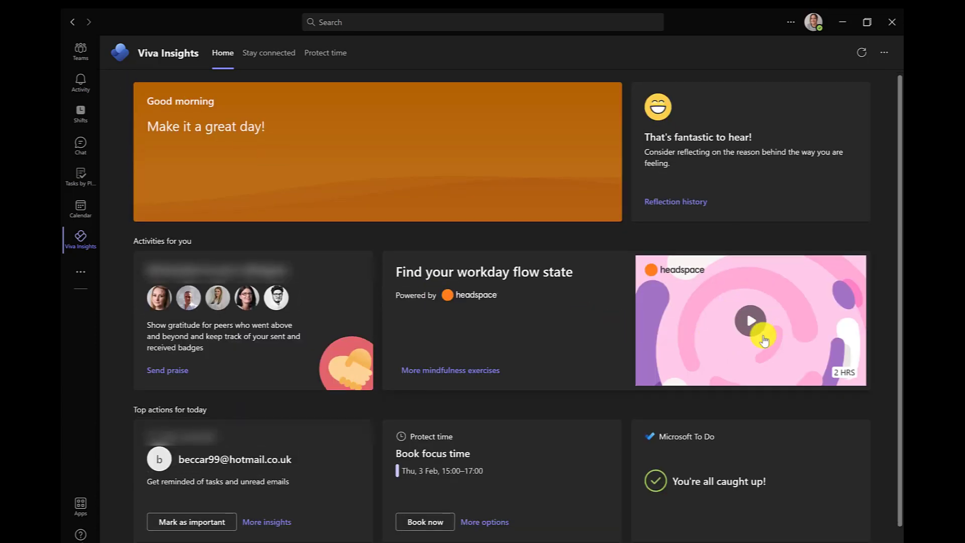
pyautogui.scroll(-1, 763, 340)
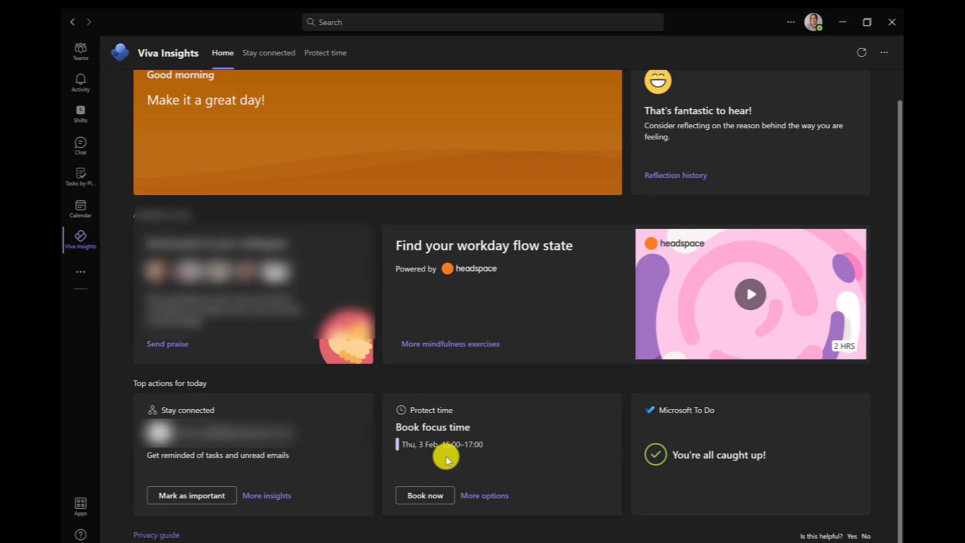
# List all focus-time slots through Thu 10 Feb and check the 17:00 commute reminder settings.
pyautogui.click(491, 503)
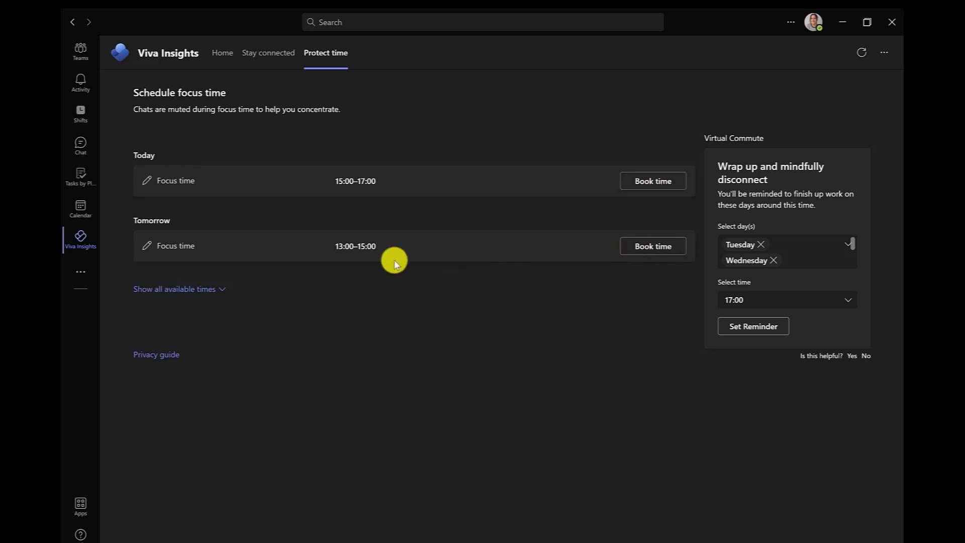
pyautogui.click(192, 295)
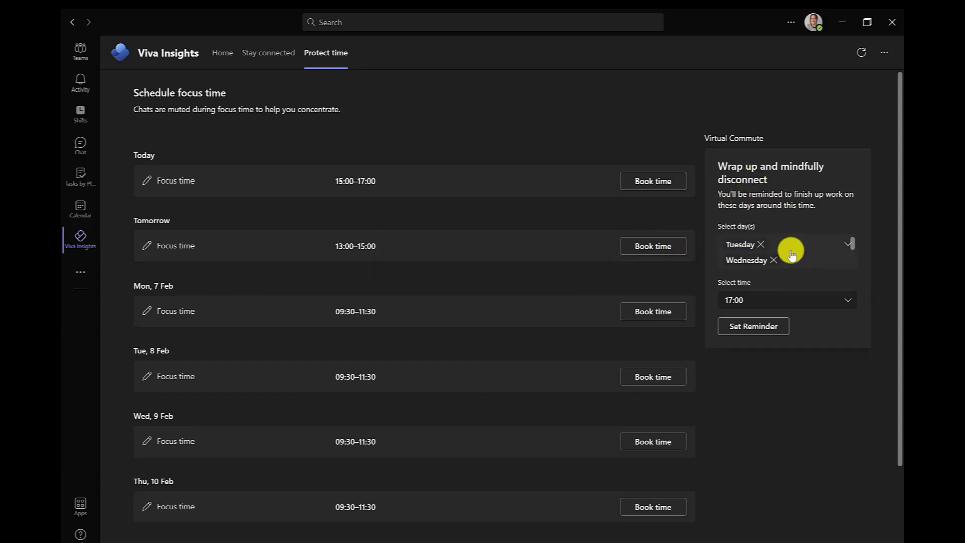
pyautogui.click(849, 246)
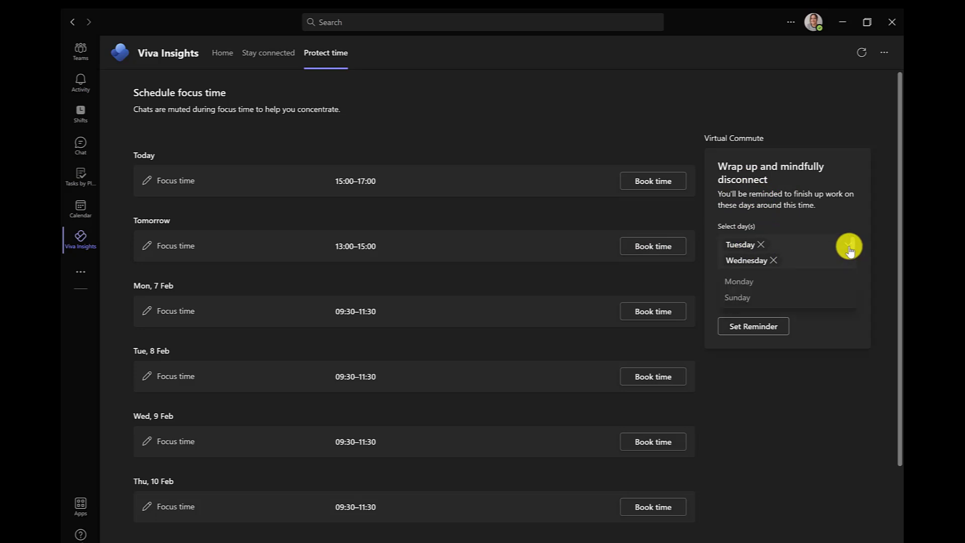
pyautogui.click(849, 246)
pyautogui.click(837, 301)
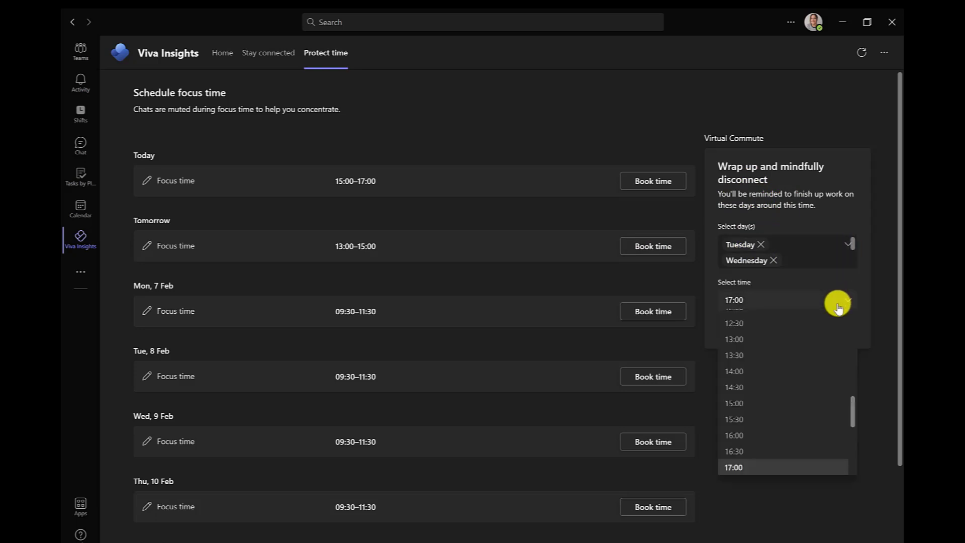
pyautogui.click(837, 302)
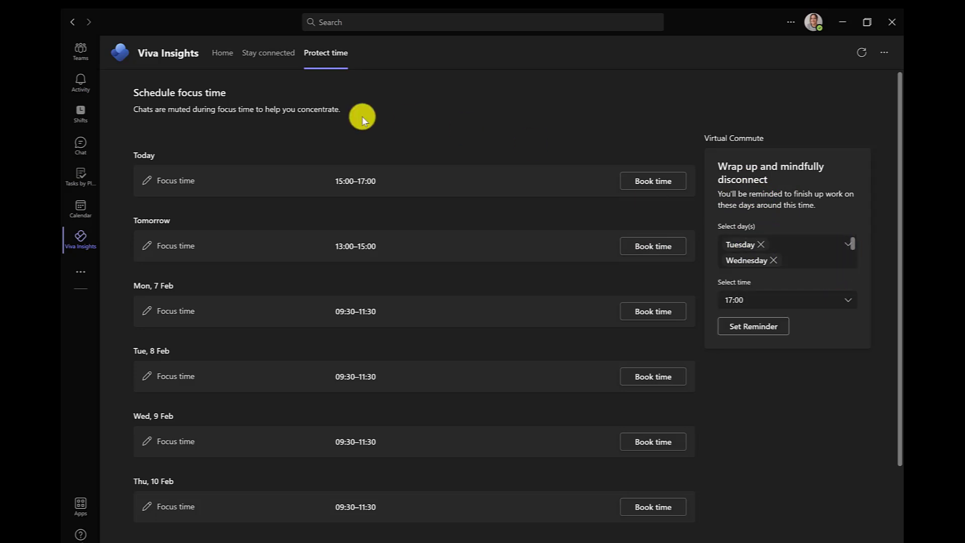
# On Stay connected, mark the pinned Contract Amendment and recent client info requests as done.
pyautogui.click(255, 58)
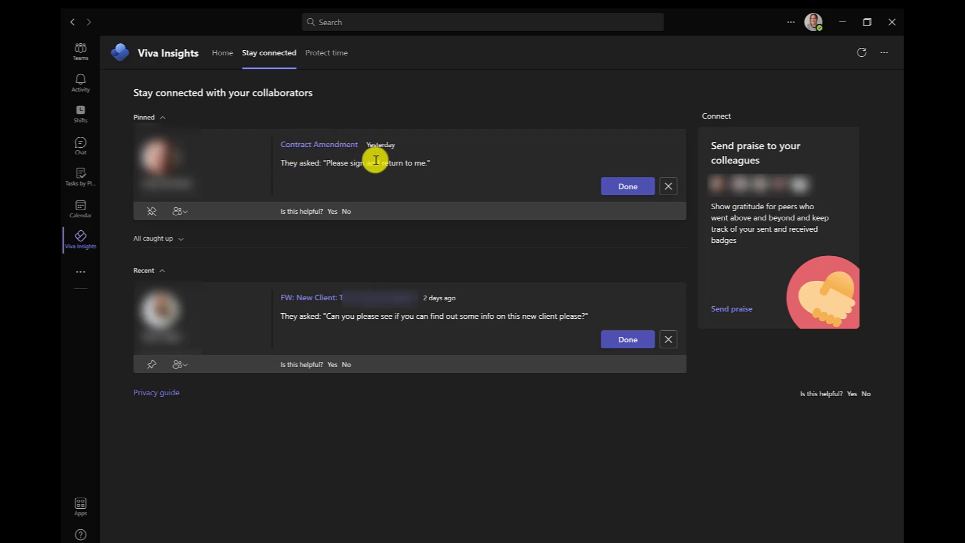
pyautogui.click(624, 191)
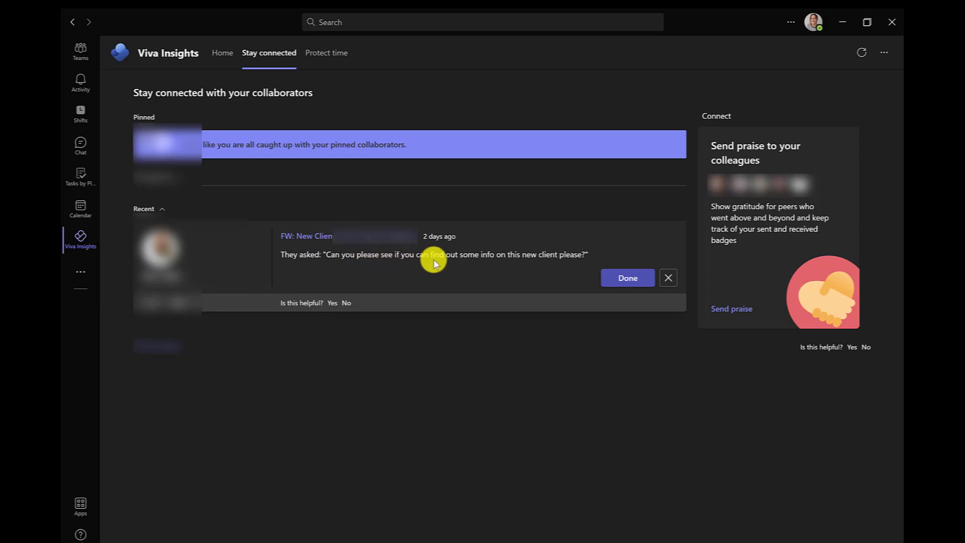
pyautogui.click(624, 279)
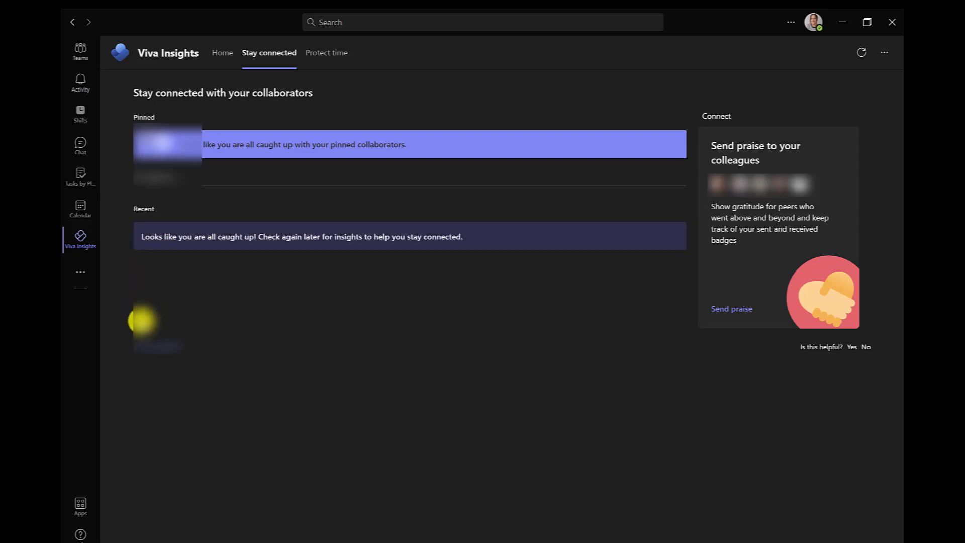
# Return from Stay connected to the Viva Insights Home tab.
pyautogui.click(224, 55)
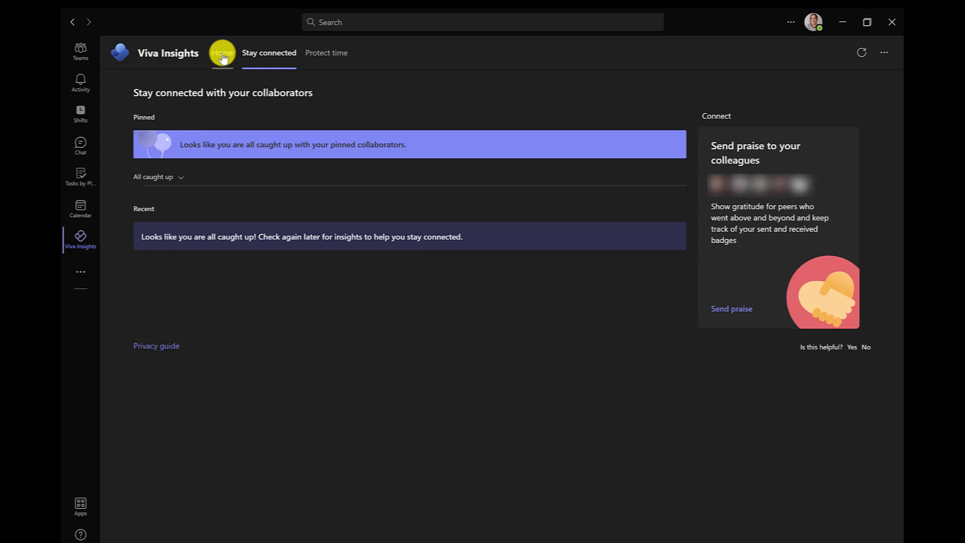